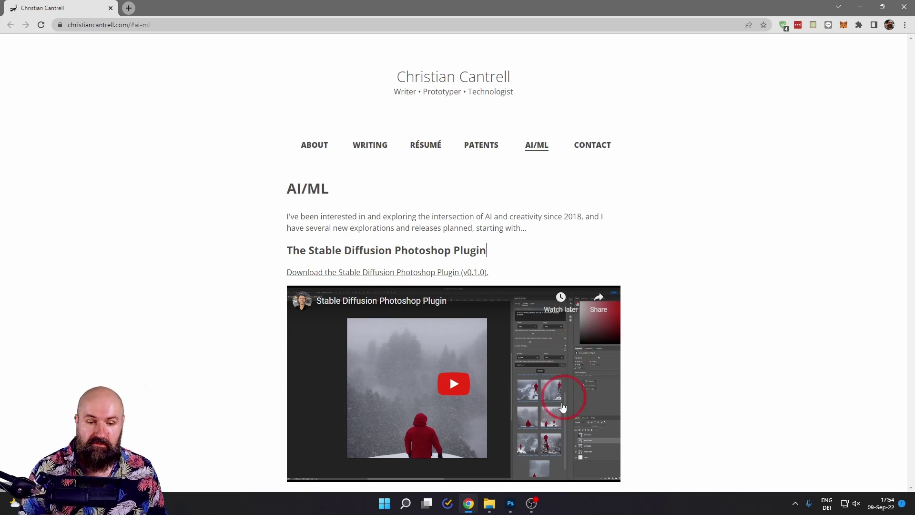
- Locate the StableDiffusion.ccx plugin file in the SD Photoshop folder using File Explorer
click(498, 504)
click(328, 123)
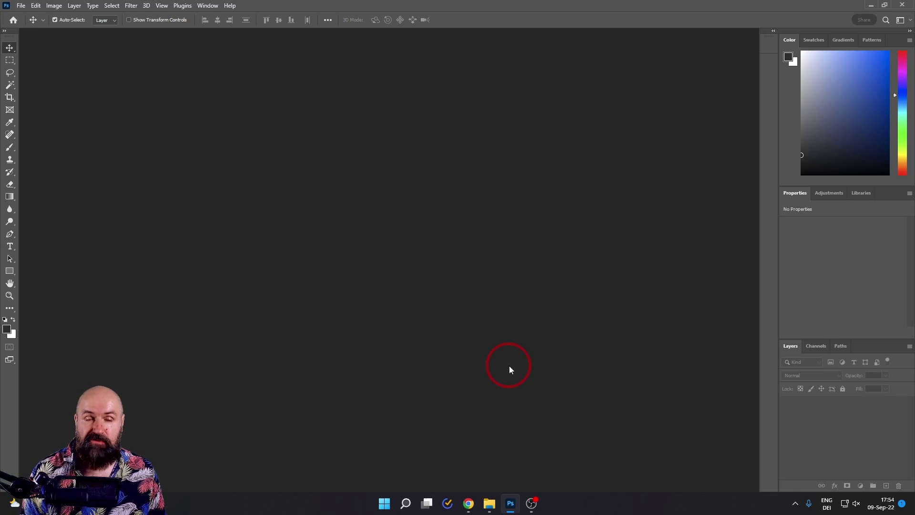
- Launch the Stable Diffusion plugin from the Plugins menu so its panel shows the API Key tab
click(185, 5)
mouse_move(201, 48)
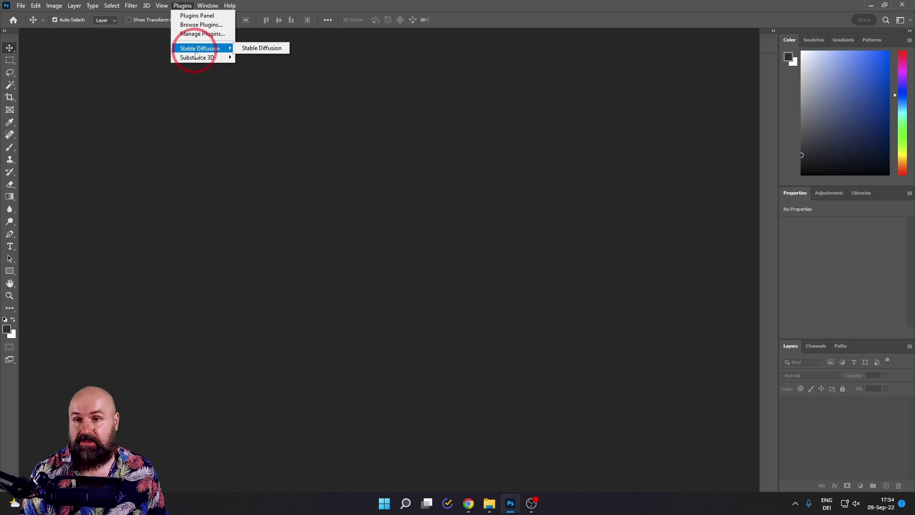
click(270, 52)
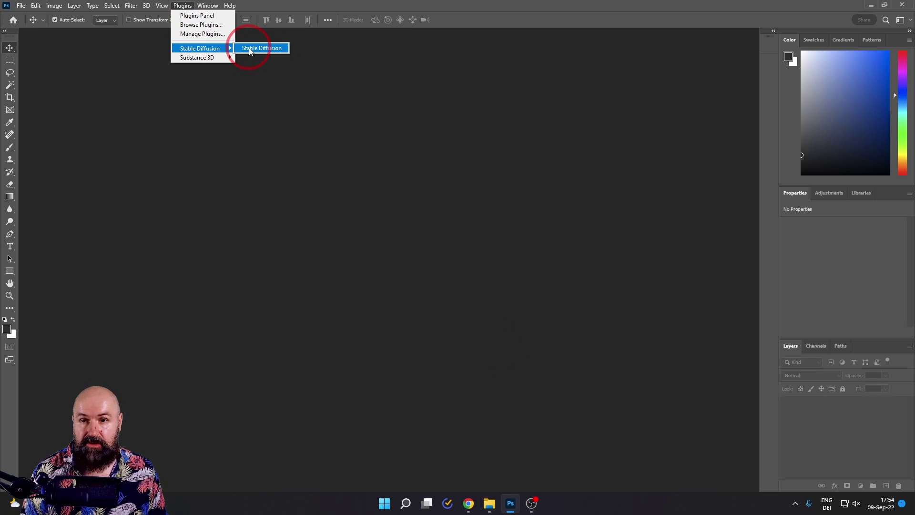
click(250, 50)
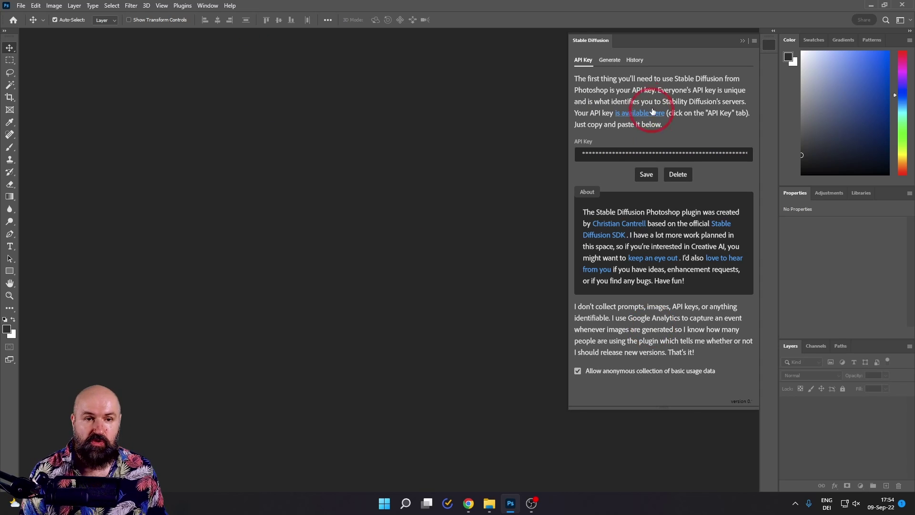
- Copy the account's API key from DreamStudio's API Key page, then return to Photoshop
click(642, 116)
click(495, 215)
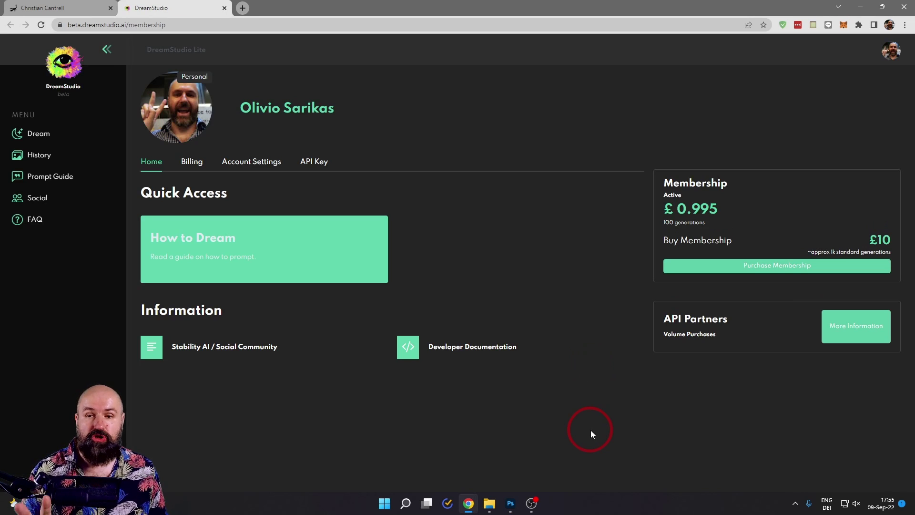
click(313, 168)
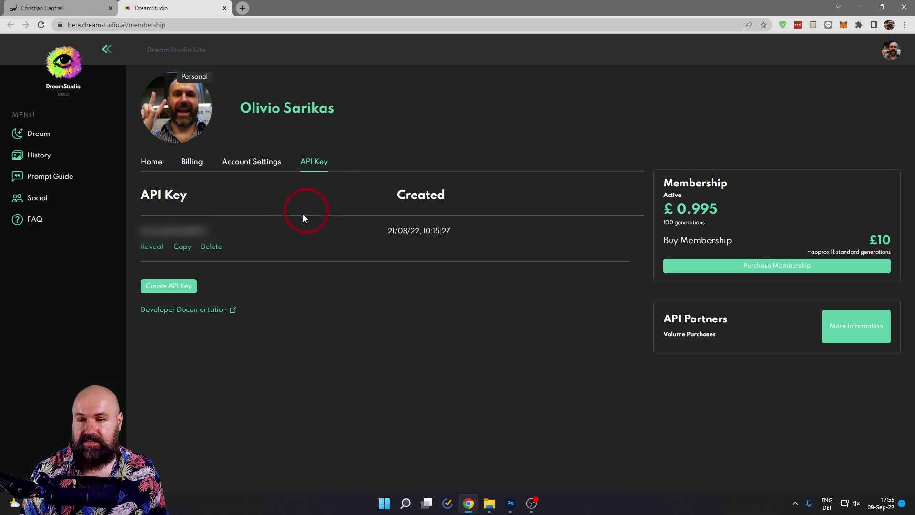
click(182, 249)
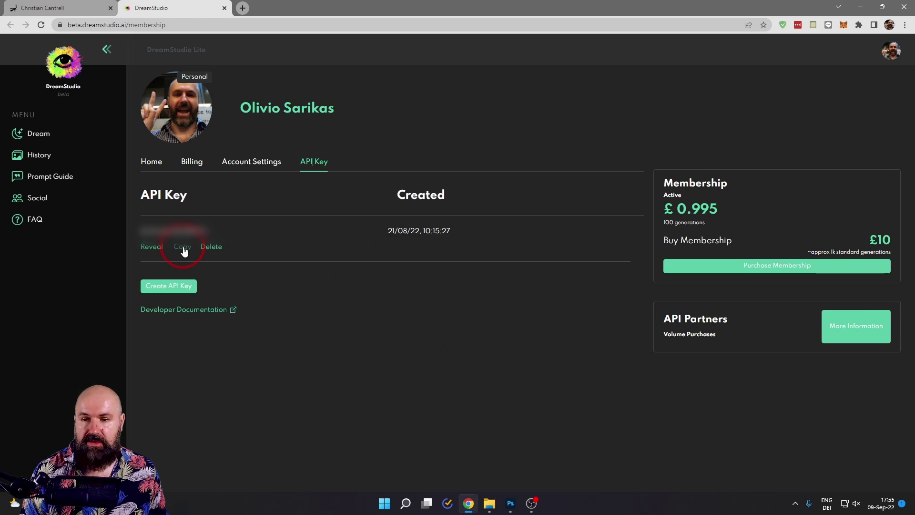
key(alt+Tab)
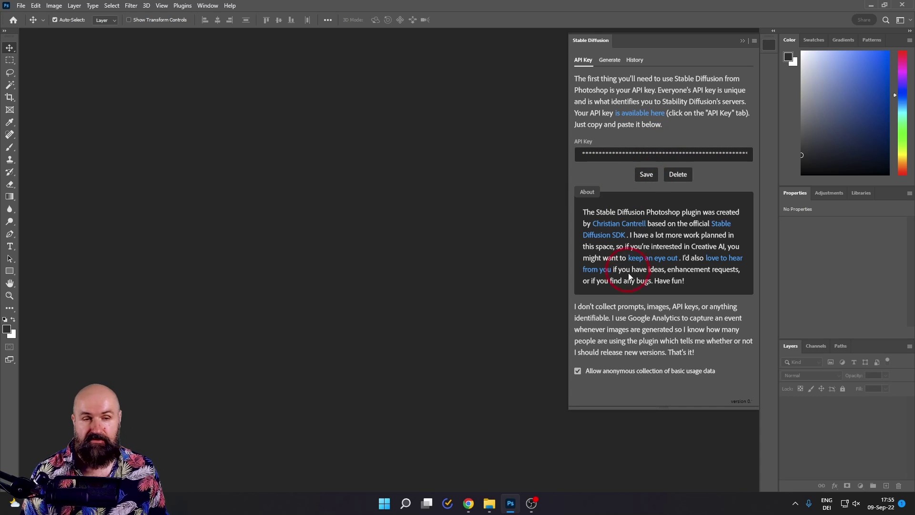
- Paste the comic-book Japanese robotic geisha portrait prompt into the Generate tab's Prompt box
click(612, 60)
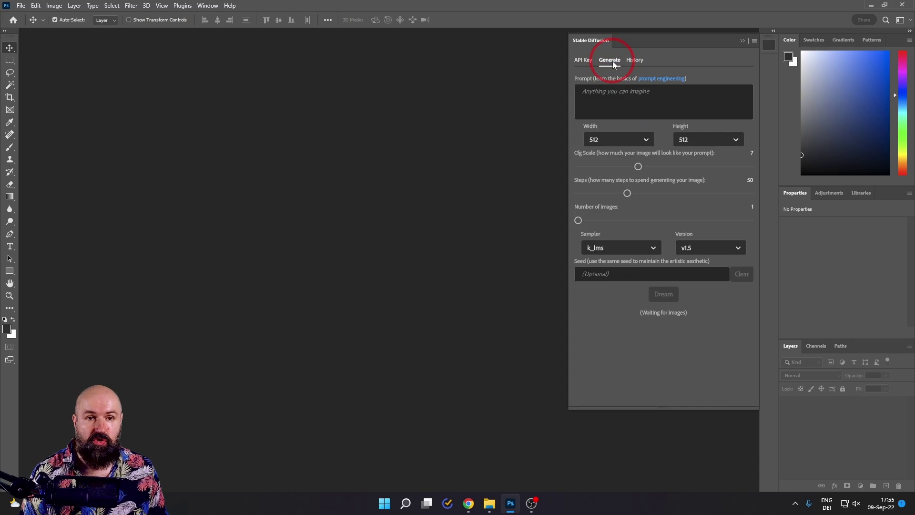
click(604, 92)
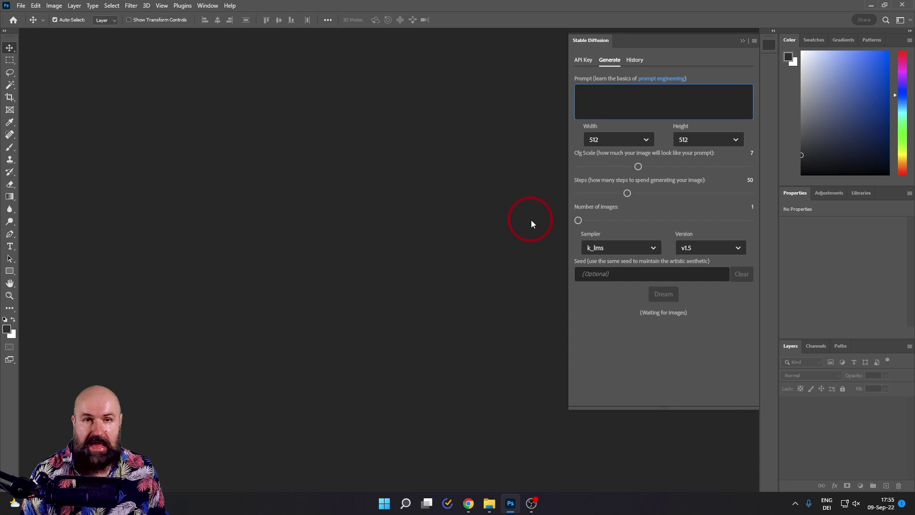
text(an epic fantastic realism comic book style portrait painting of a japanese robotic geisha with kanji tattoos and decals, apex legends, ghost in the shell, octane render, intricate detail, 4 k hd, unreal engine 5, ex machina, irobot, gerald brom)
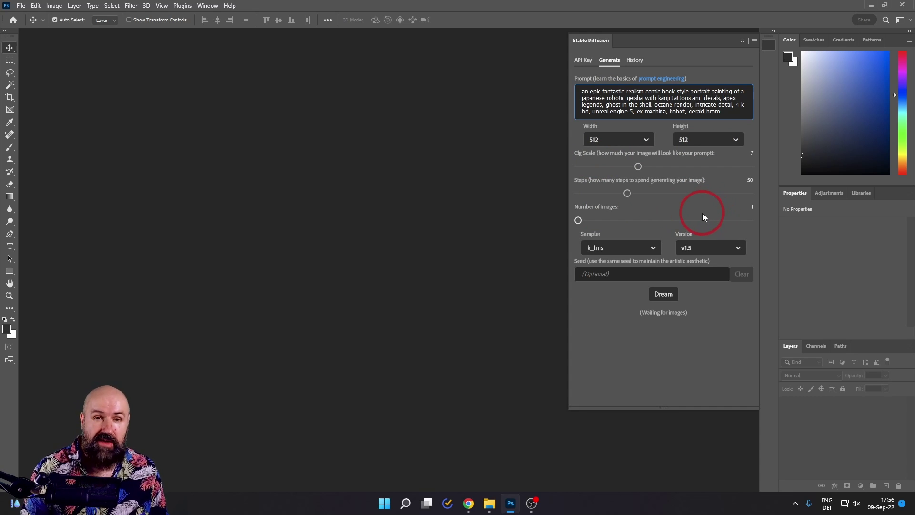
- Set the sampler to ddim and keep the model version at v1.5
click(631, 247)
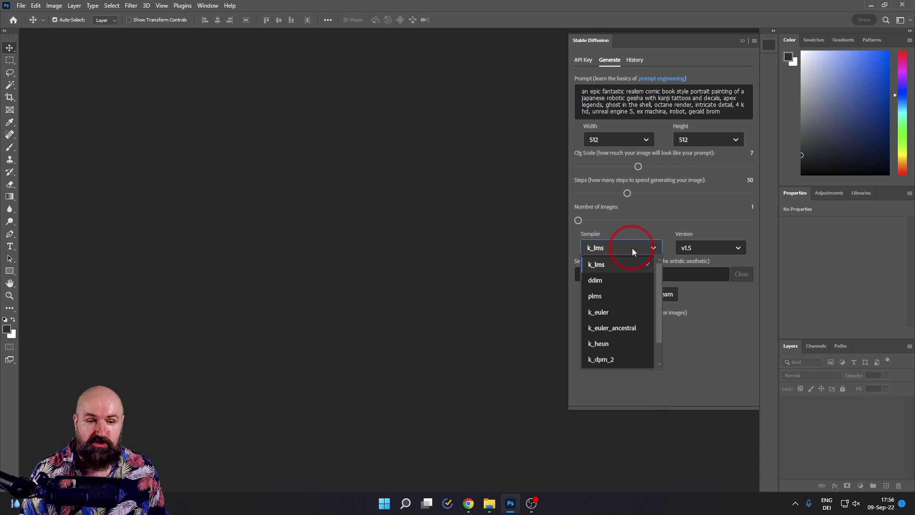
click(597, 281)
click(695, 248)
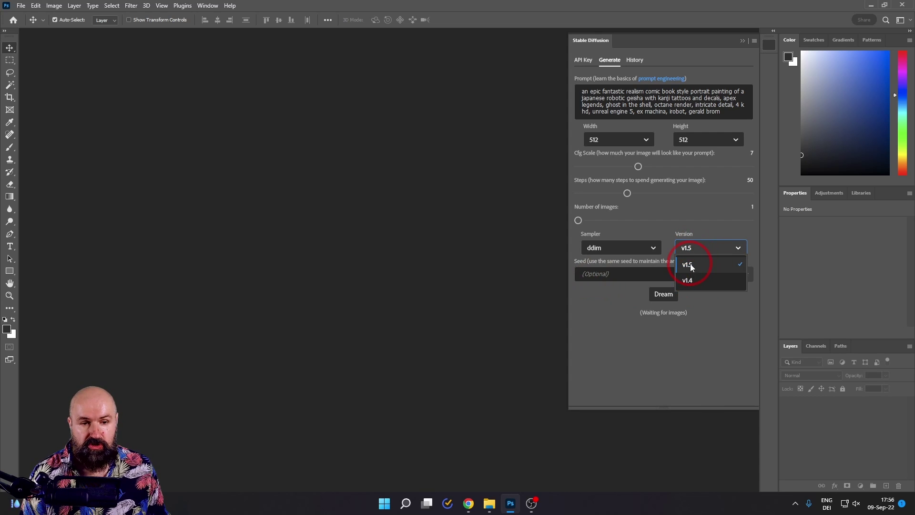
click(689, 266)
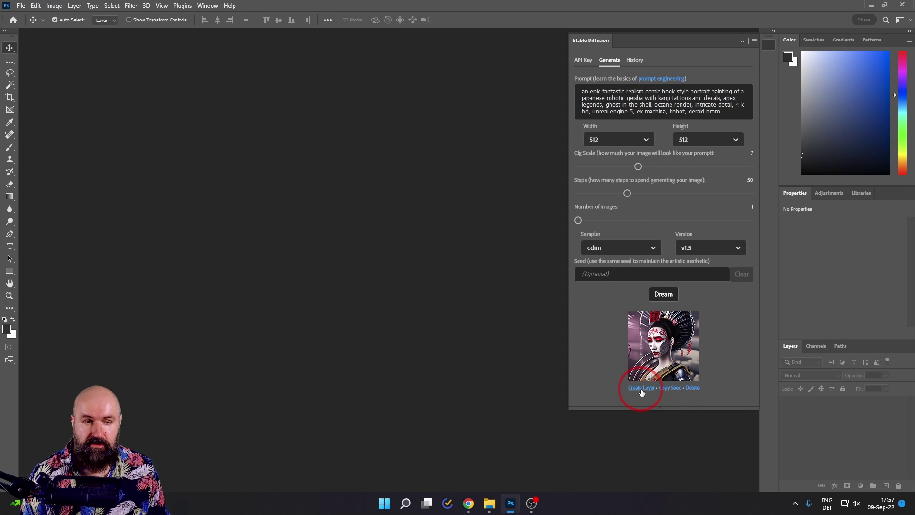
- Create a new Web Large 1920×1080 document with an artboard
click(20, 5)
click(21, 15)
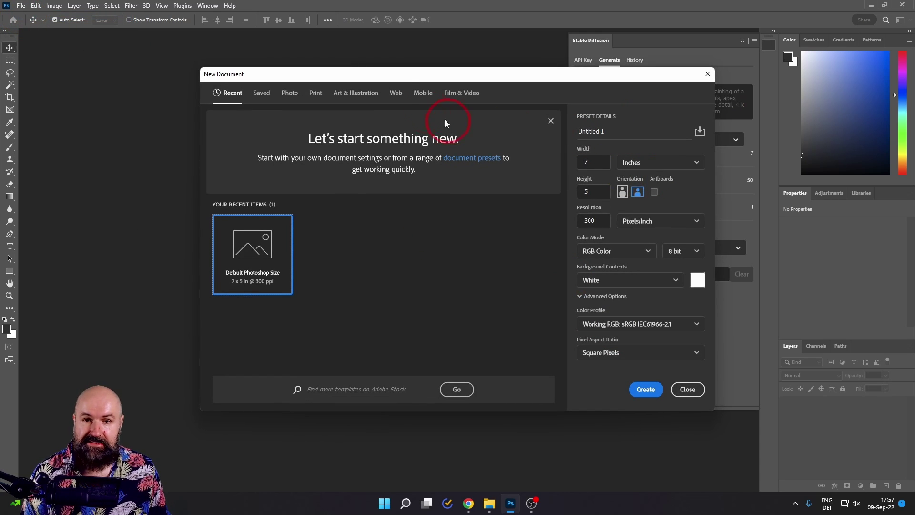
click(396, 94)
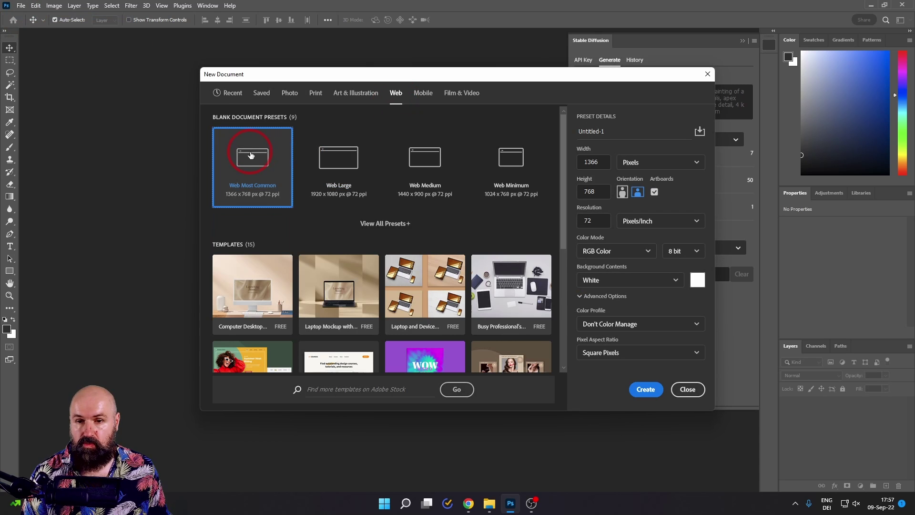
click(344, 159)
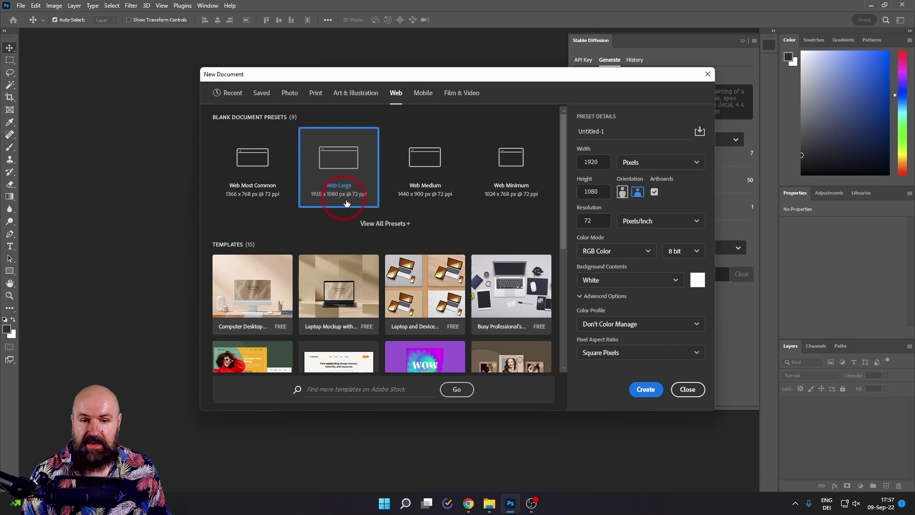
click(646, 388)
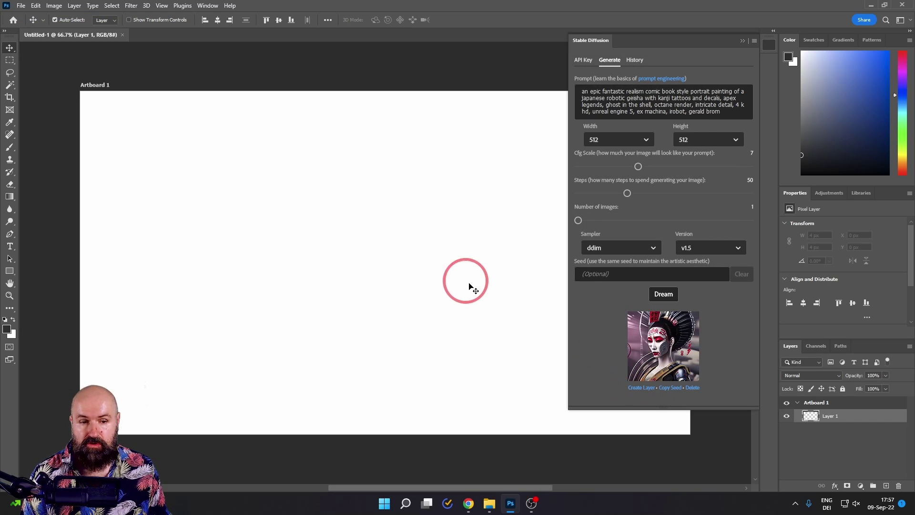
- Place the generated geisha portrait on the artboard as a layer and view the plugin's History
click(643, 388)
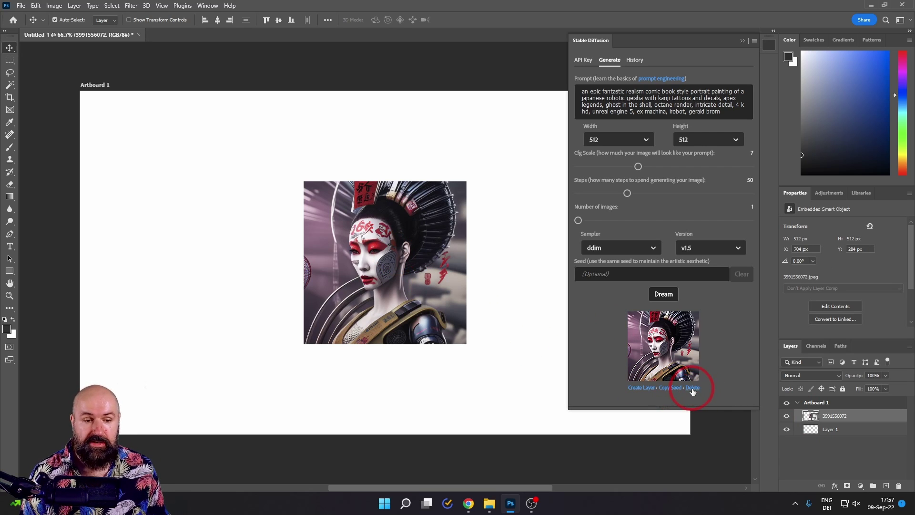
click(635, 60)
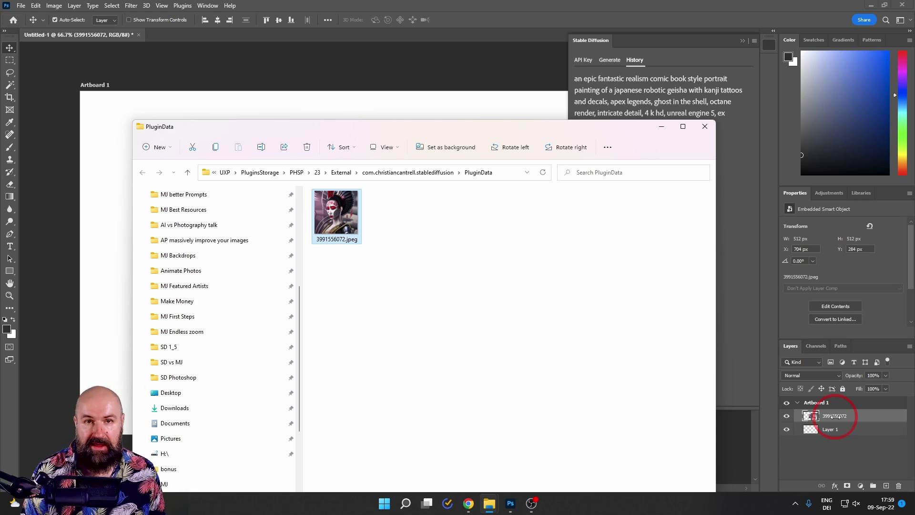
click(832, 416)
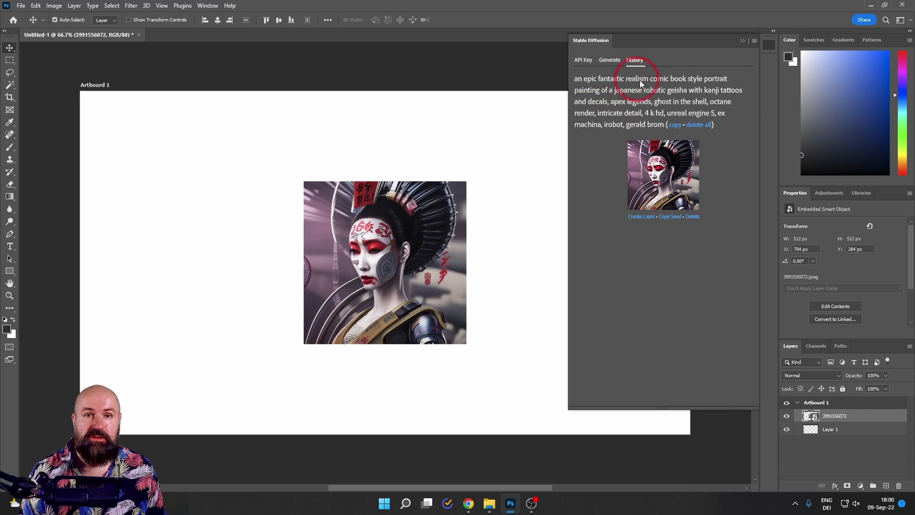
- Copy the earlier geisha prompt from History and paste it over the Prompt box text
click(676, 125)
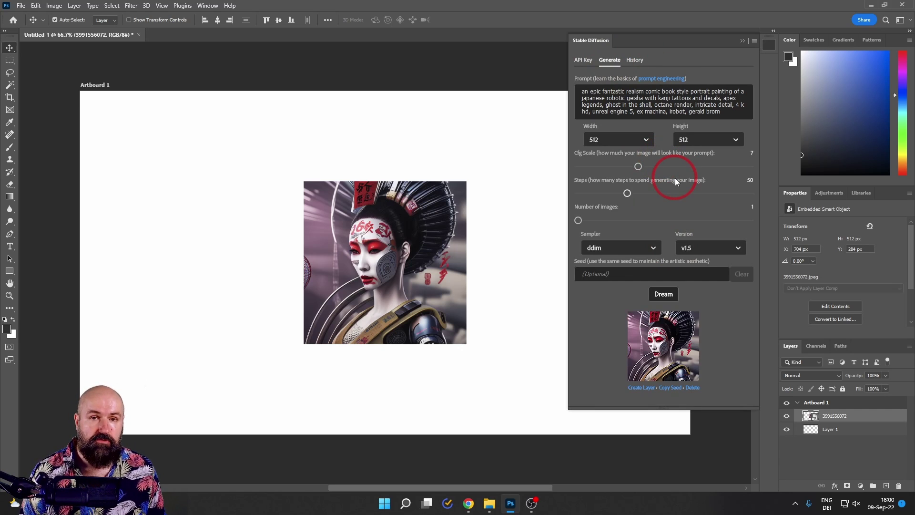
click(615, 93)
key(ctrl+a)
key(BackSpace)
text(an epic fantastic realism comic book style portrait painting of a japanese robotic geisha with kanji tattoos and decals, apex legends, ghost in the shell, octane render, intricate detail, 4 k hd, unreal engine 5, ex machina, irobot, gerald brom)
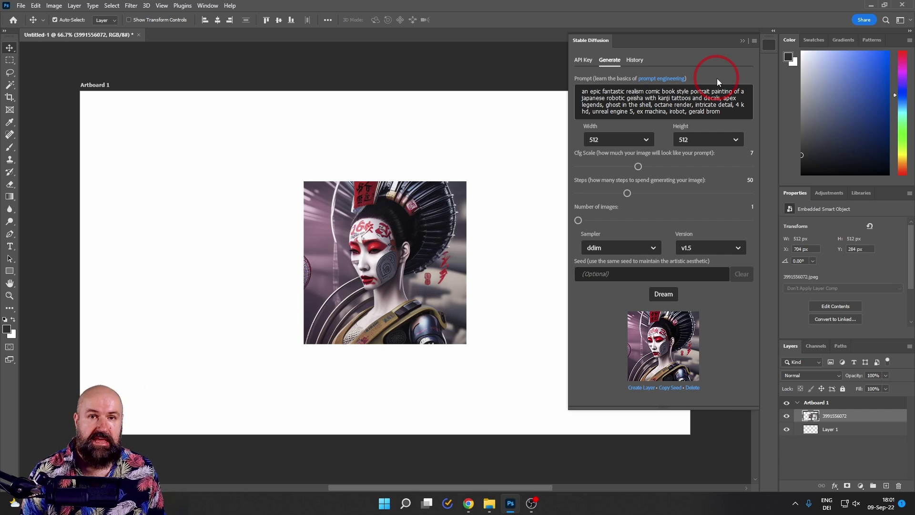
- Copy the viking king image's prompt on lexica.art, then return to Photoshop
click(666, 82)
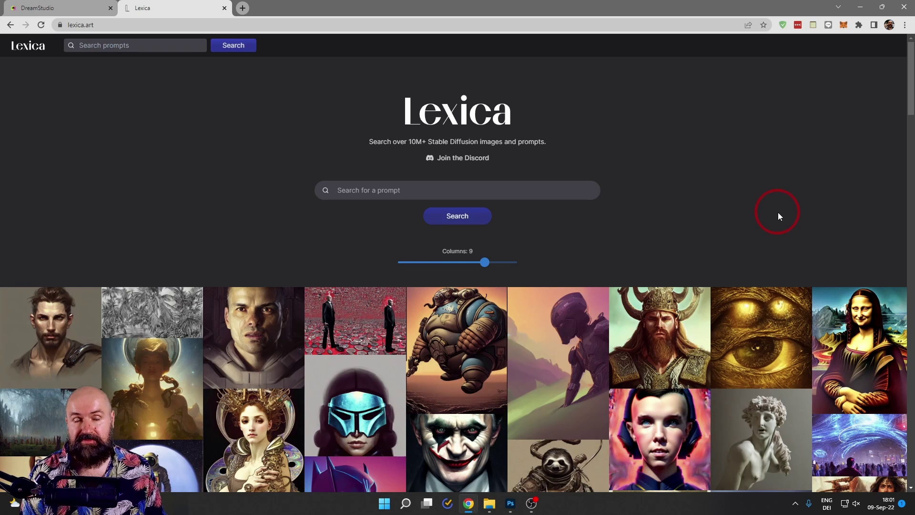
click(647, 318)
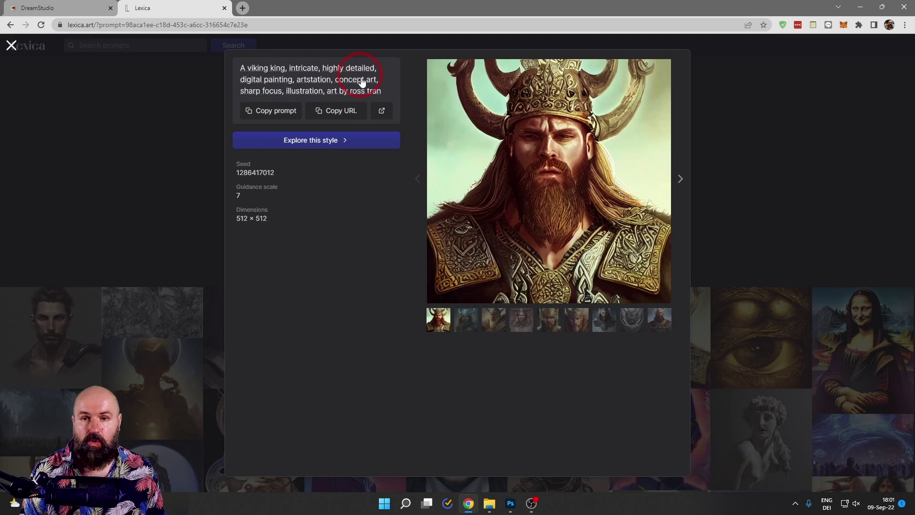
click(261, 117)
click(276, 111)
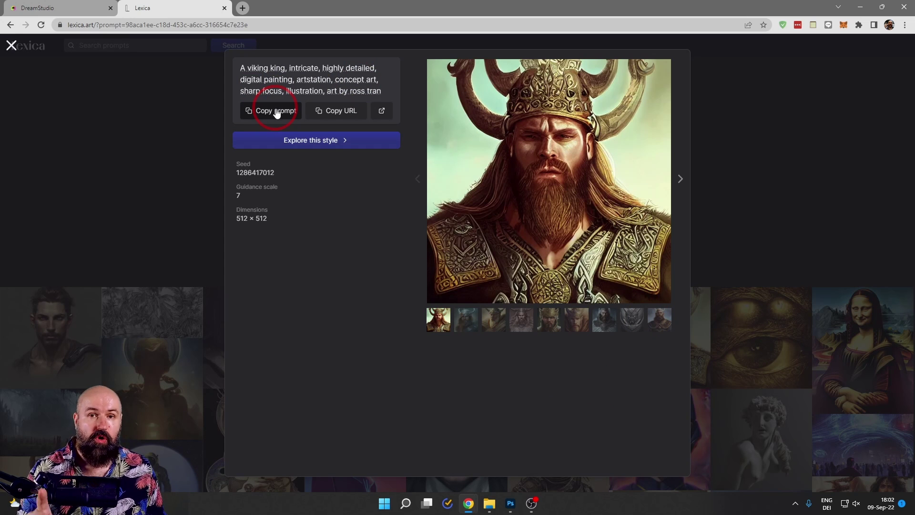
click(276, 110)
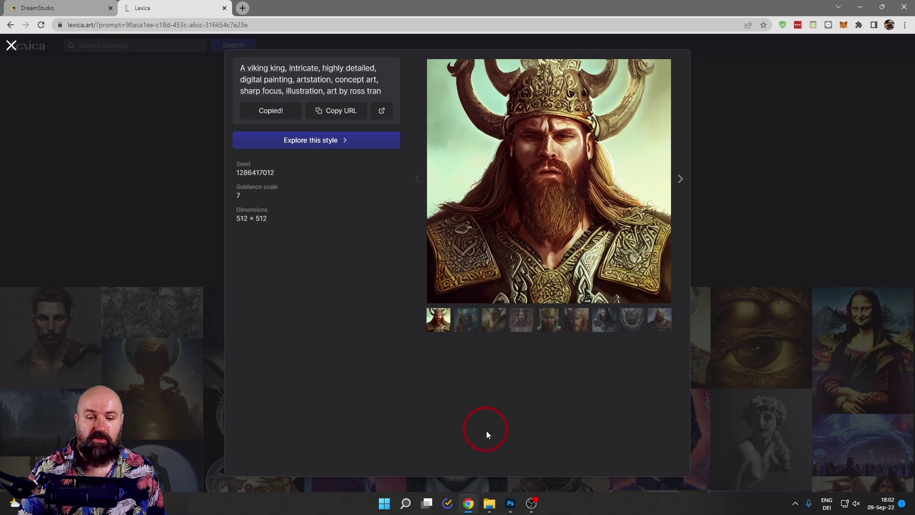
click(511, 503)
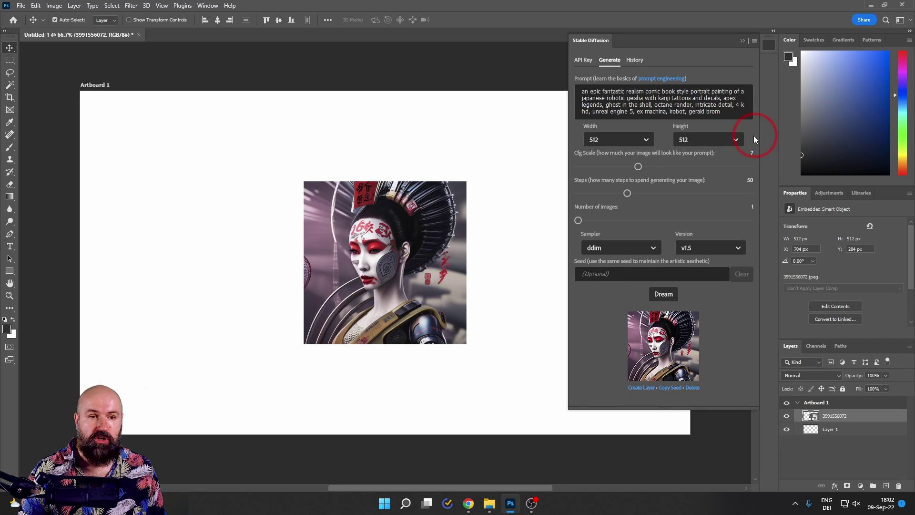
- Swap the geisha text in the Prompt box for the pasted viking king prompt
drag(736, 107, 557, 83)
key(BackSpace)
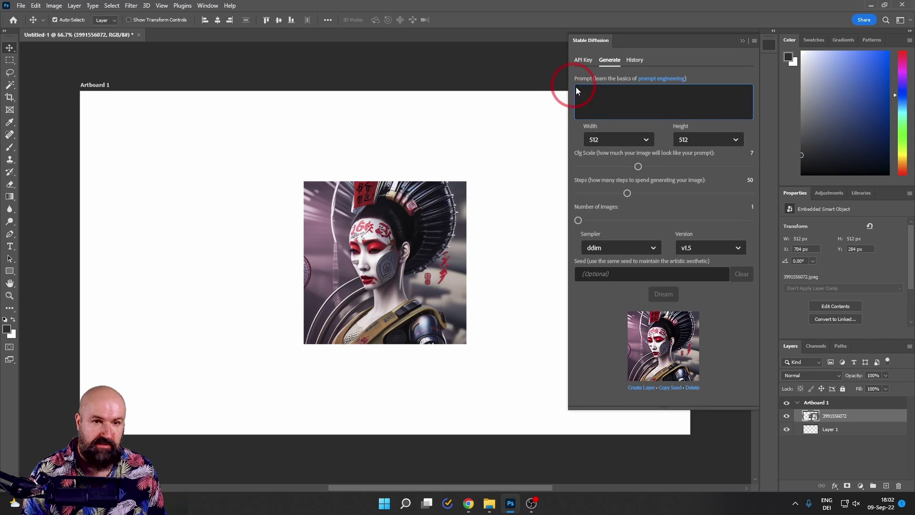
key(ctrl+v)
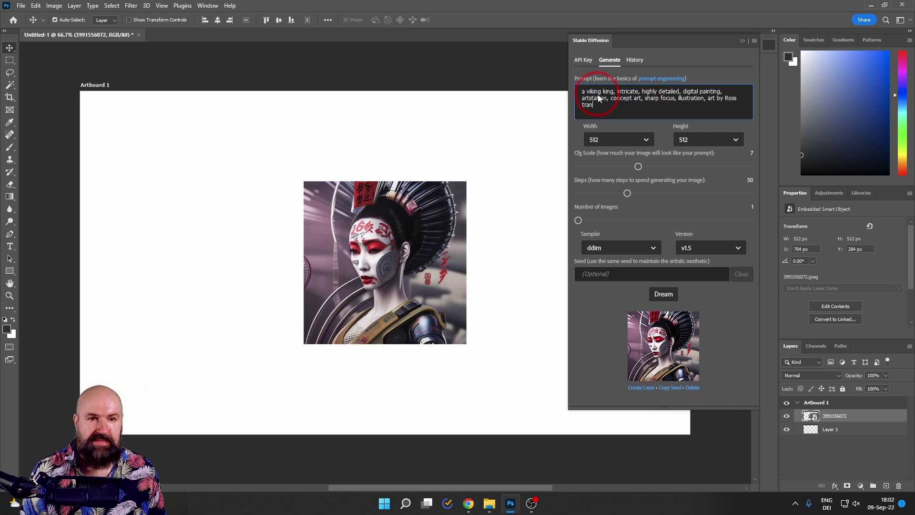